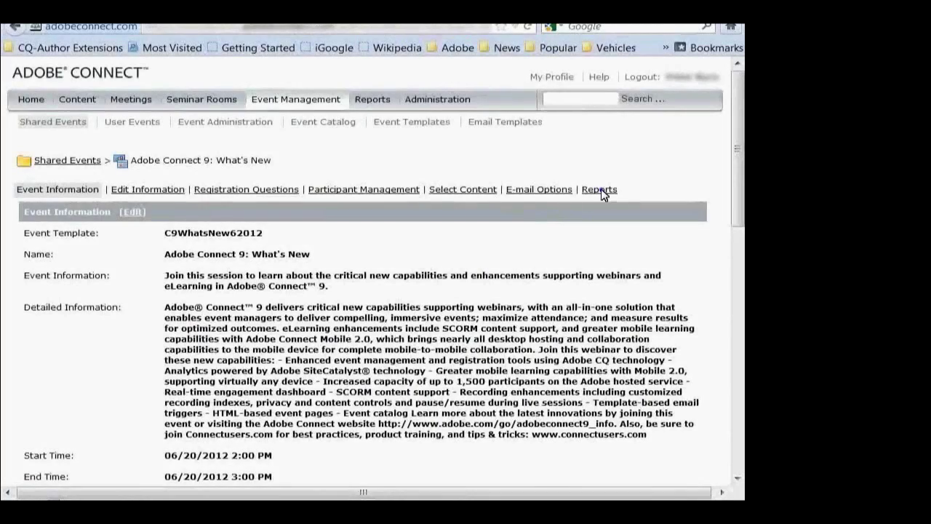
# Show the 'Adobe Connect 9: What's New' event report with 297 attended of 564 registered
pyautogui.click(600, 191)
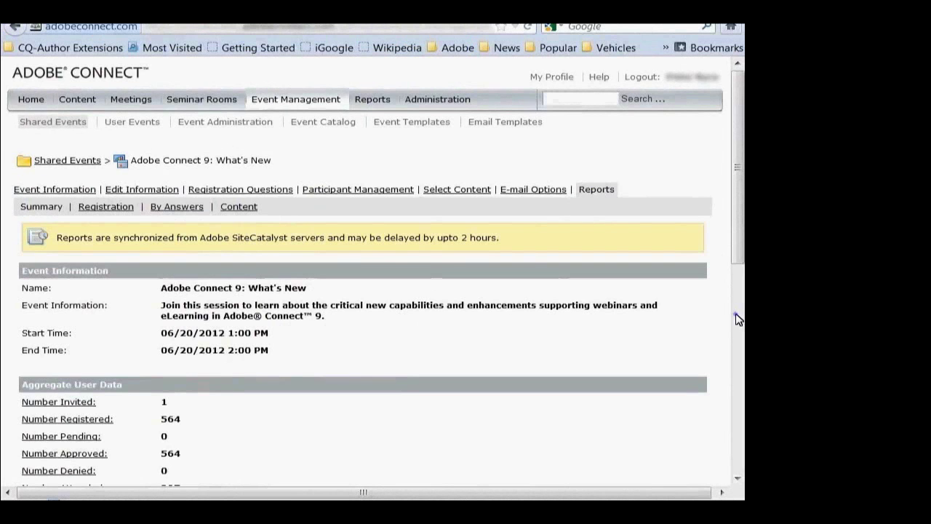
pyautogui.scroll(-5, 738, 320)
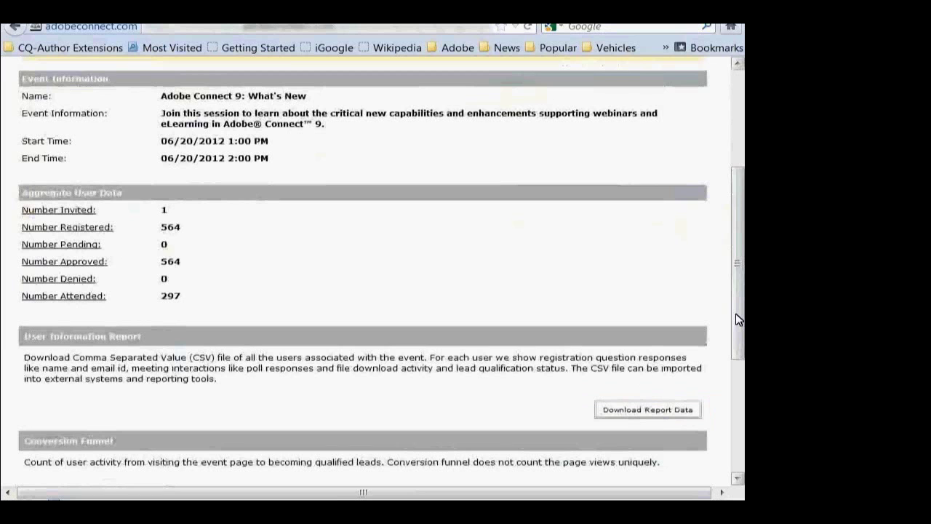
# Bring the conversion funnel into view: 104 info page views down to 27 logins and 17 qualified leads
pyautogui.click(738, 395)
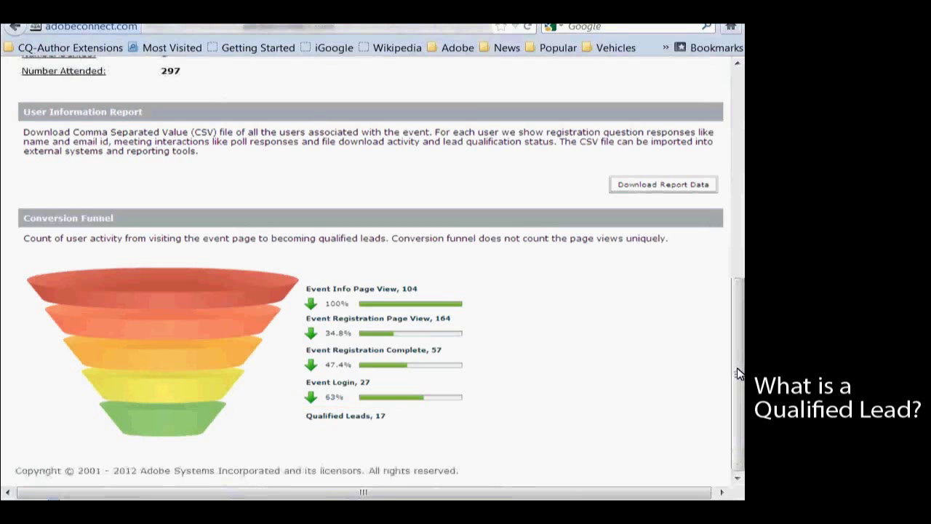
# Set the lead qualification minimum attendance duration to 25 minutes
pyautogui.click(737, 243)
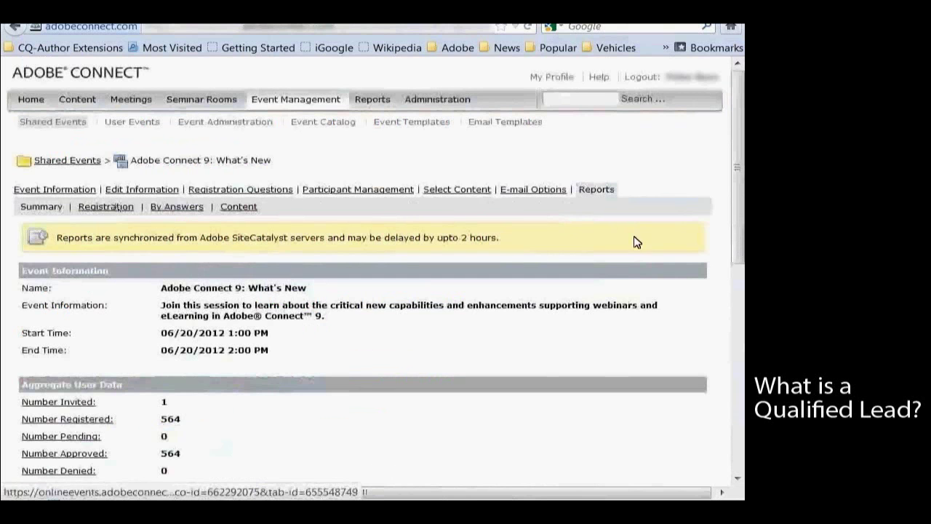
pyautogui.click(107, 207)
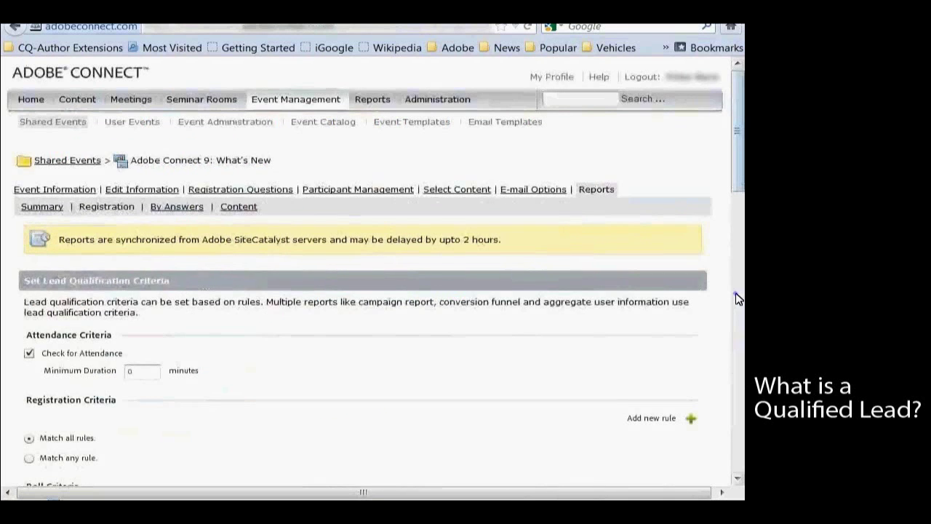
pyautogui.scroll(-5, 736, 298)
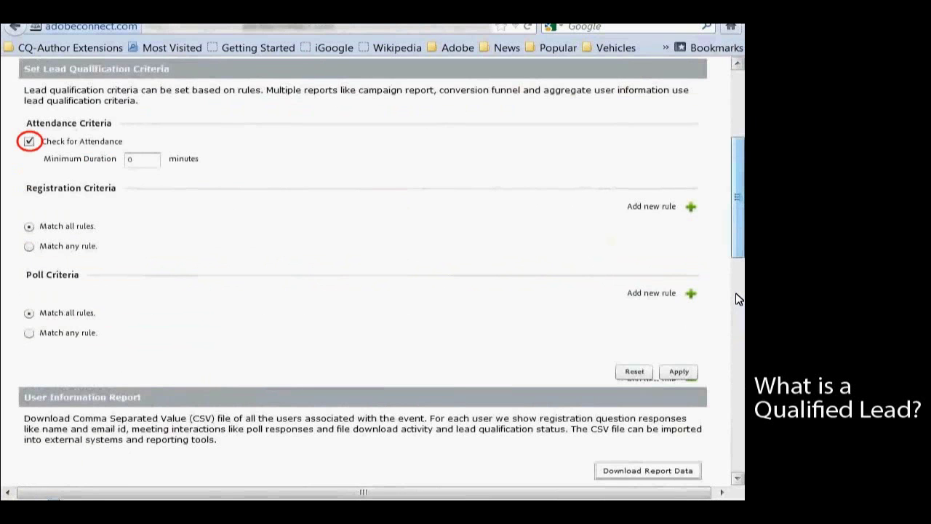
pyautogui.doubleClick(136, 161)
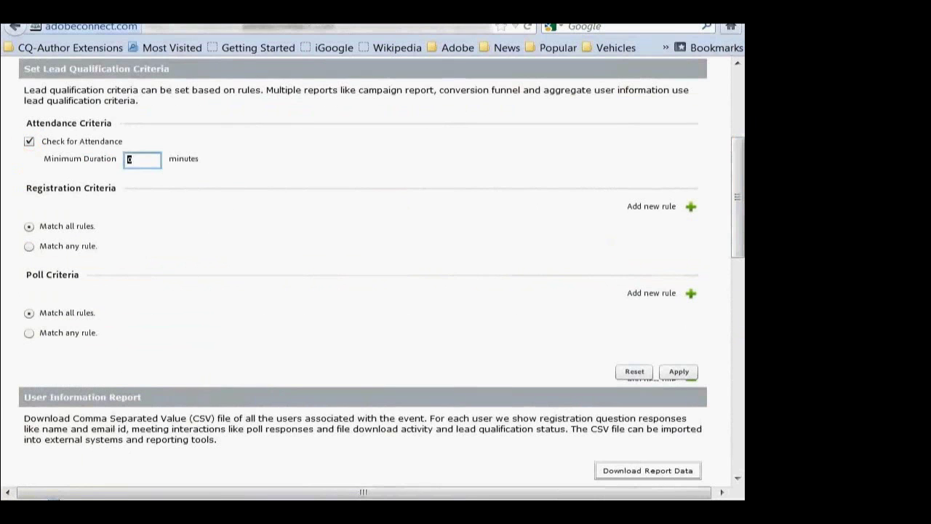
pyautogui.write('25')
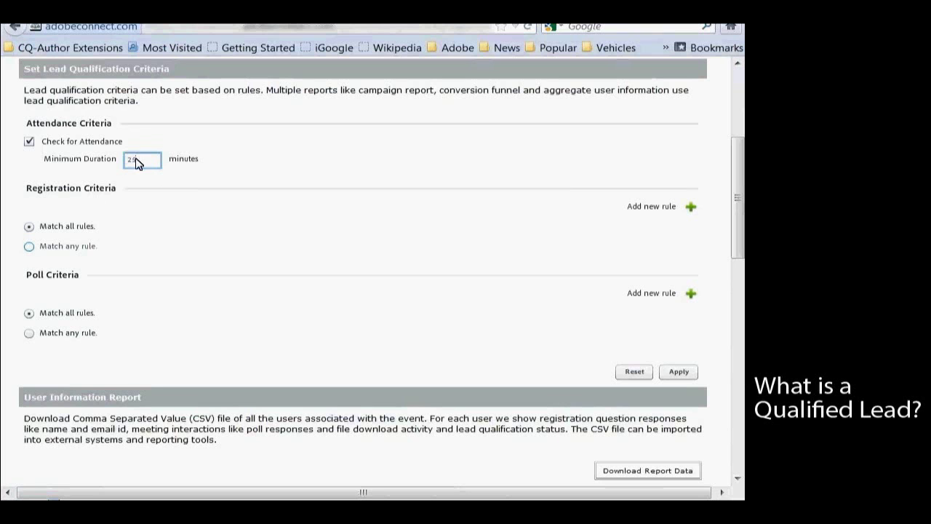
# Add a registration rule: web conferencing usage question answered as Marketing Webinars
pyautogui.click(691, 207)
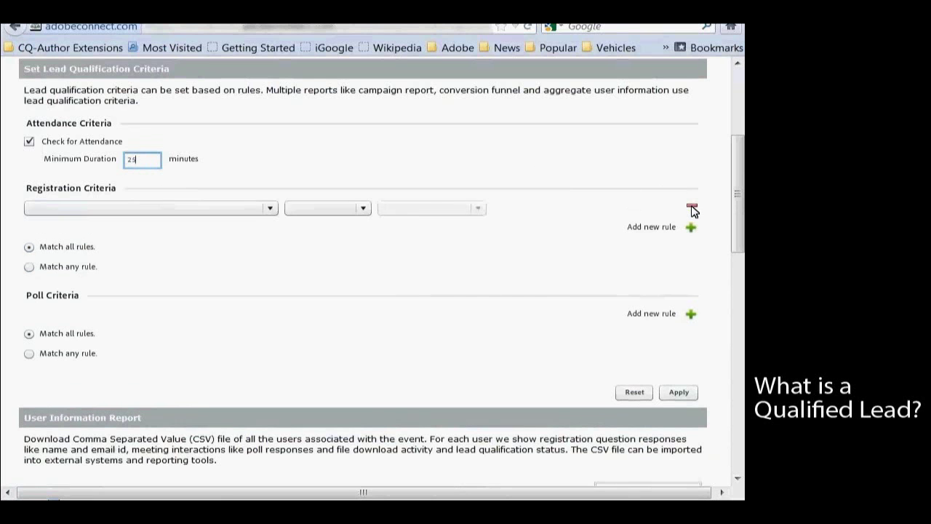
pyautogui.click(271, 209)
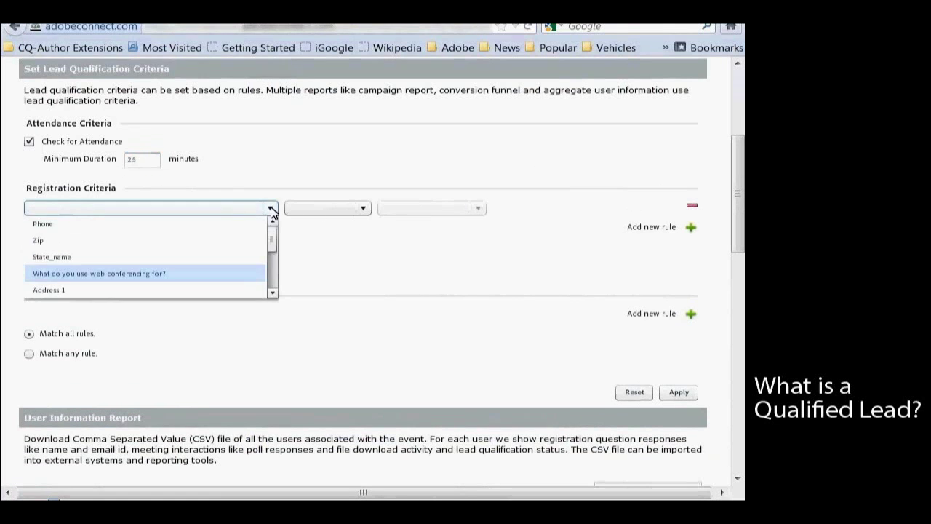
pyautogui.click(161, 275)
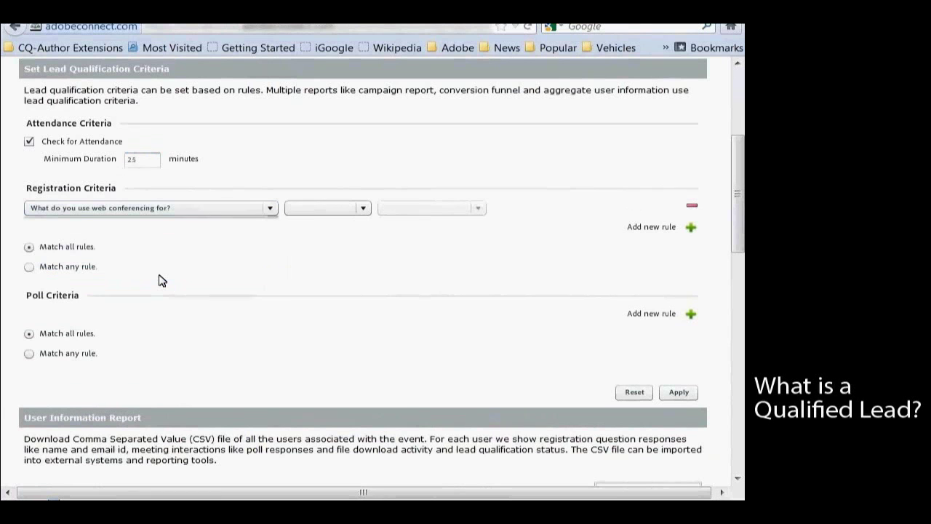
pyautogui.click(362, 209)
pyautogui.click(342, 236)
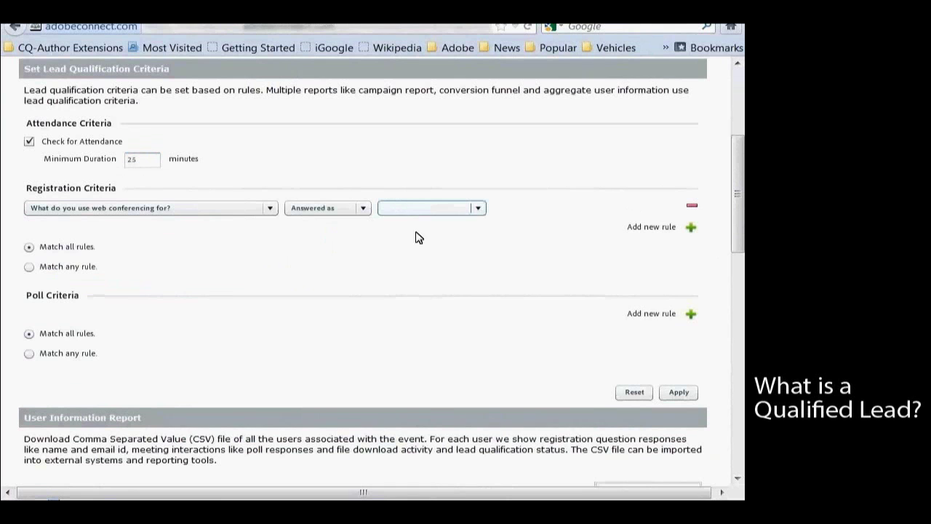
pyautogui.click(477, 209)
pyautogui.click(460, 226)
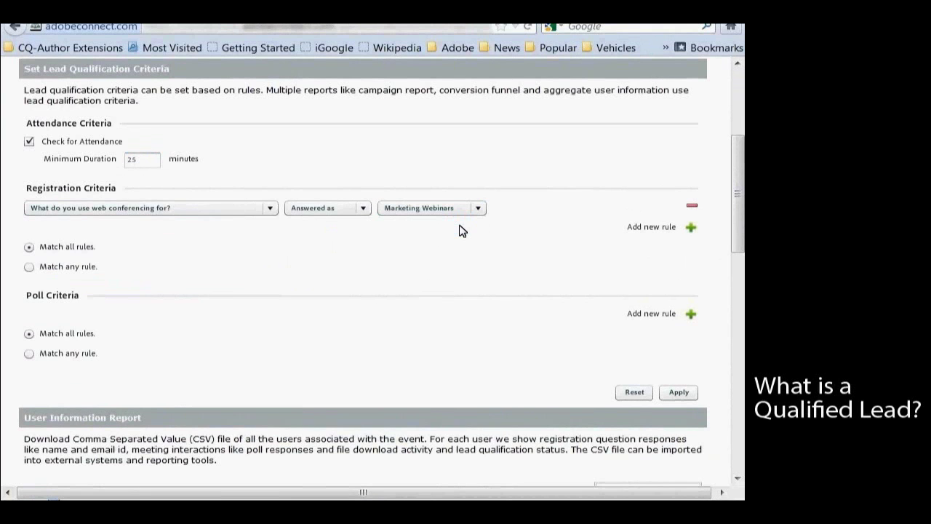
# Add a poll rule: 'Would you like our consultant to contact you?' answered as Yes
pyautogui.scroll(-5, 738, 331)
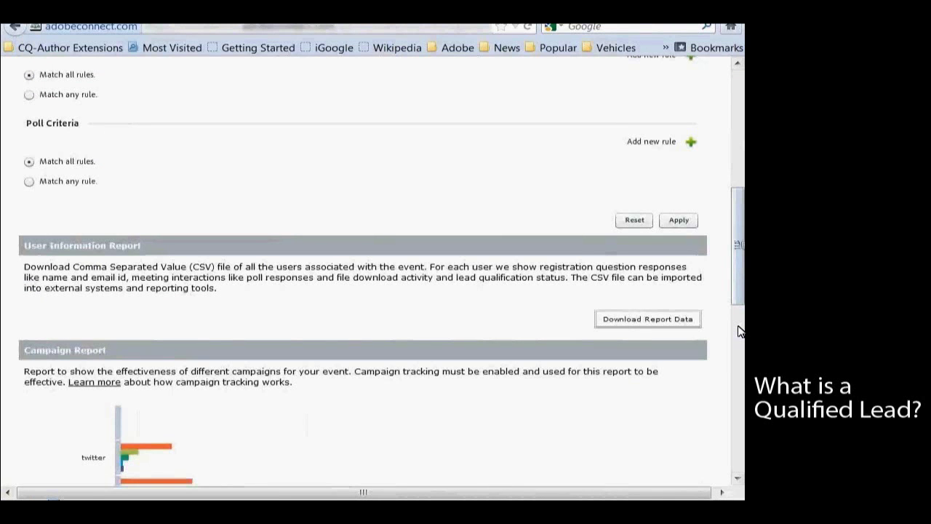
pyautogui.click(691, 144)
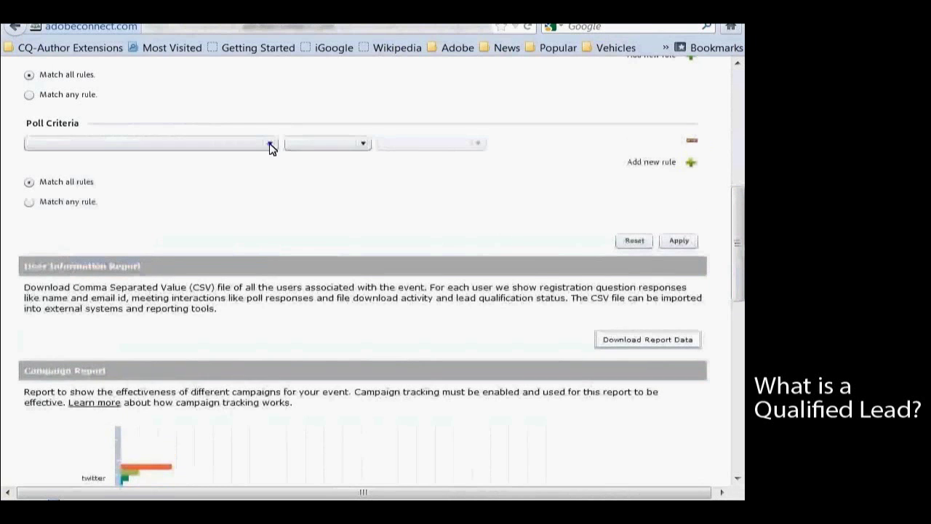
pyautogui.click(270, 146)
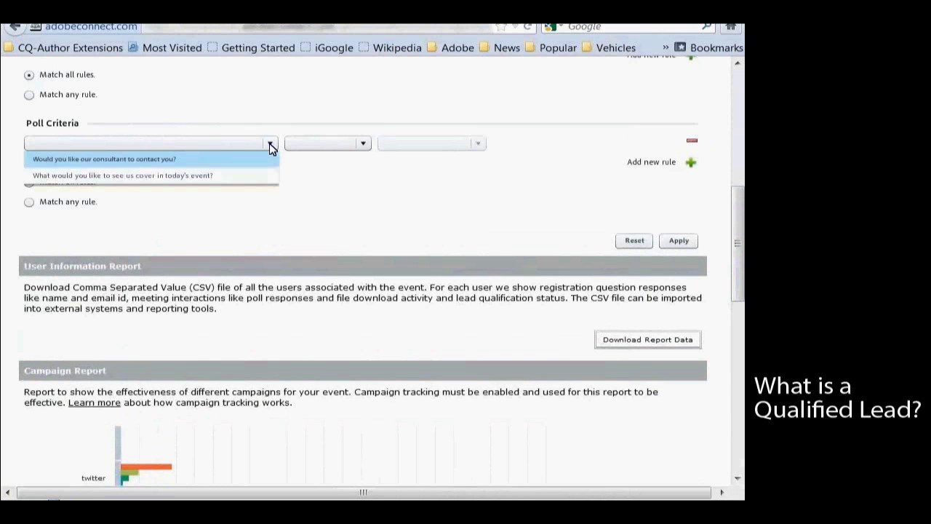
pyautogui.click(203, 163)
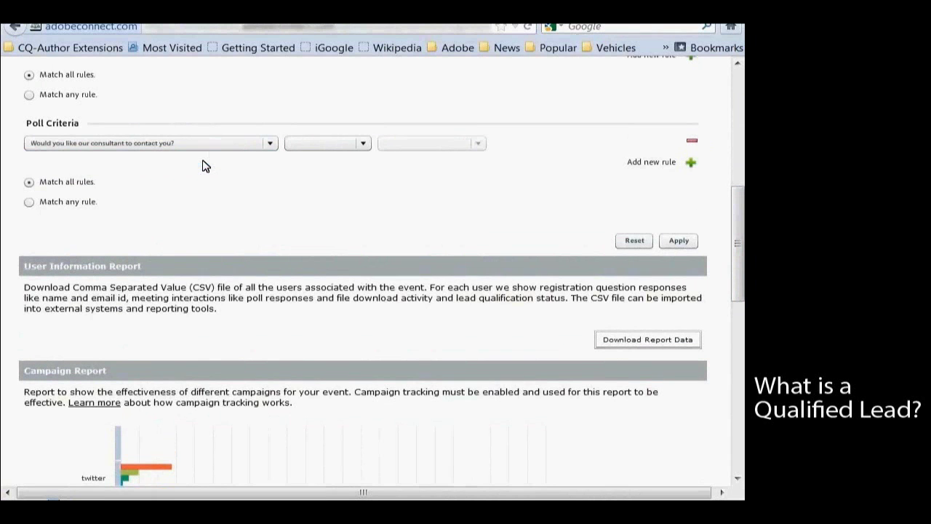
pyautogui.click(363, 144)
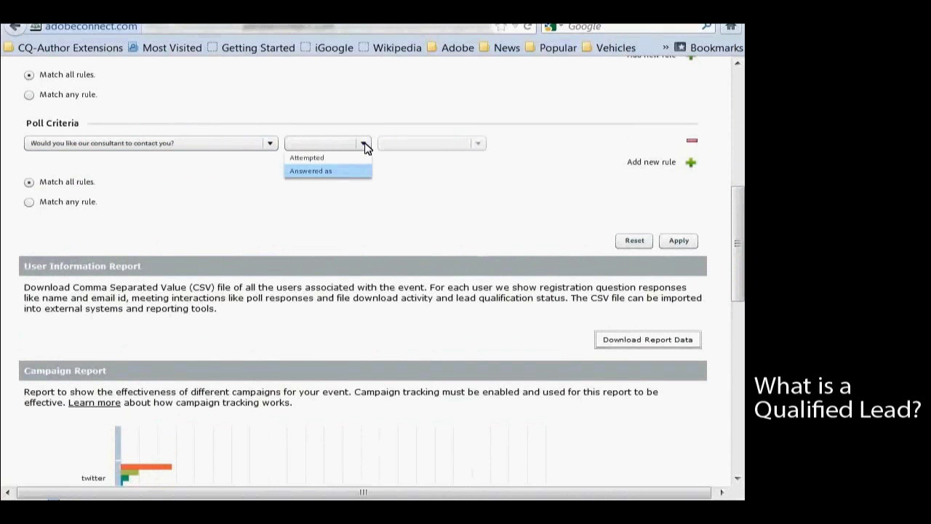
pyautogui.click(345, 175)
pyautogui.click(478, 144)
pyautogui.click(413, 177)
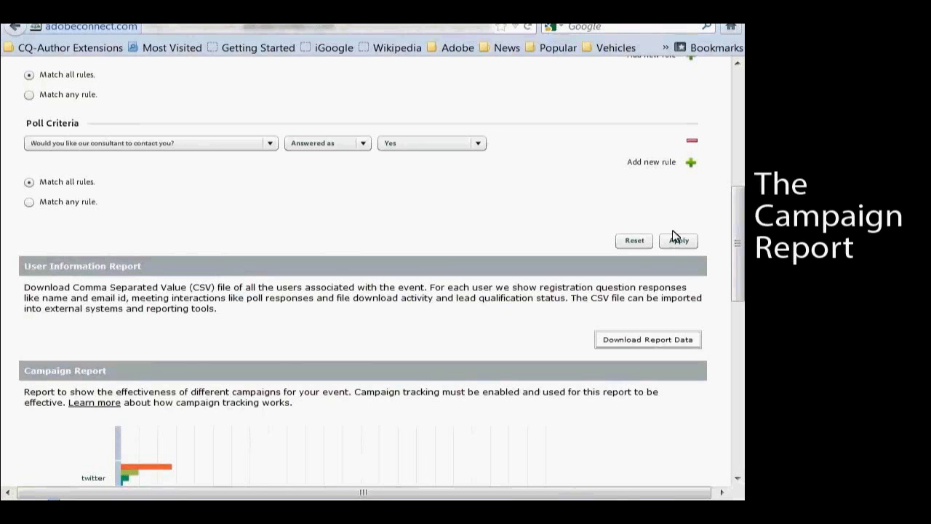
# Read the Campaign Report chart, where the email campaign leads with 581 info page views
pyautogui.click(736, 370)
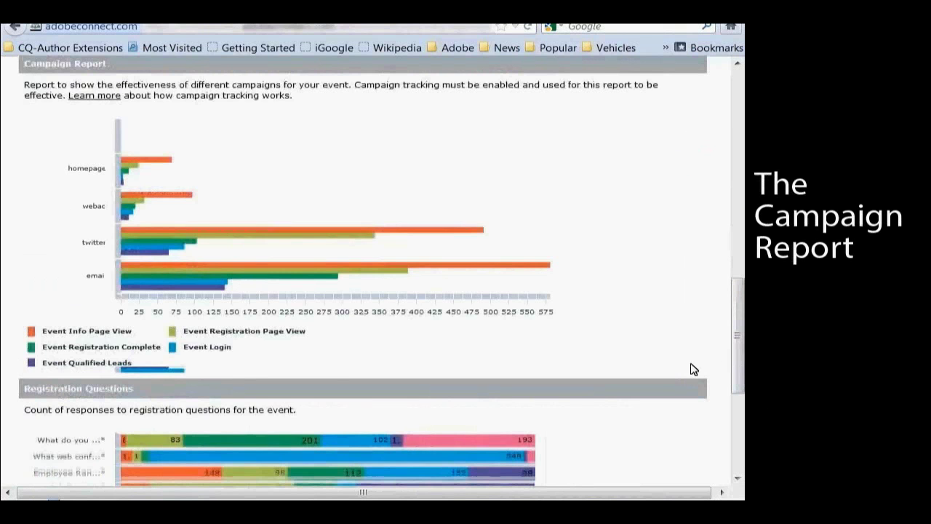
pyautogui.moveTo(504, 272)
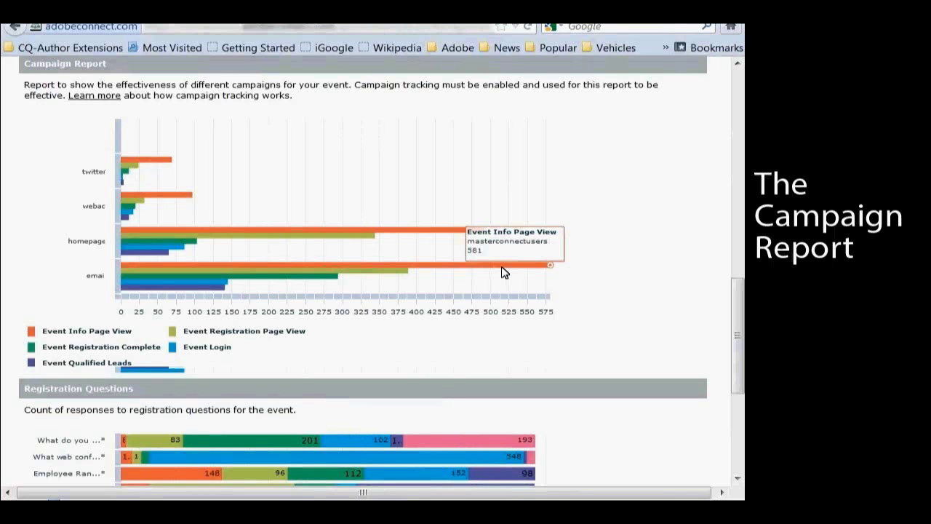
# Check the Registration Questions response counts, then go back up to the lead qualification criteria
pyautogui.click(737, 451)
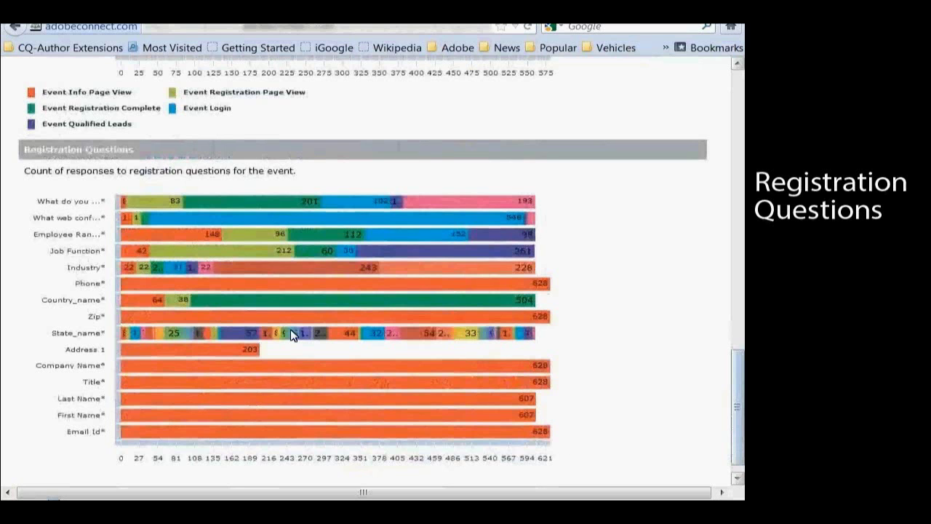
pyautogui.moveTo(292, 335)
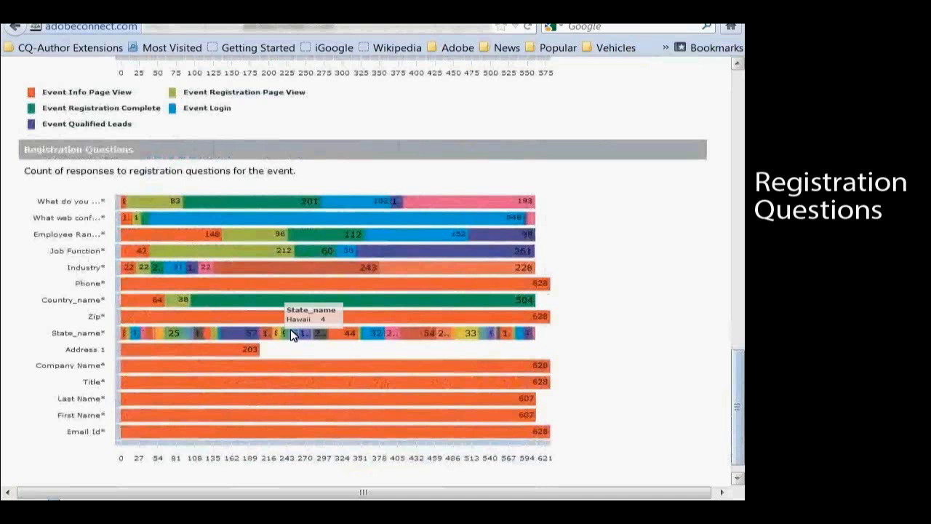
pyautogui.click(736, 225)
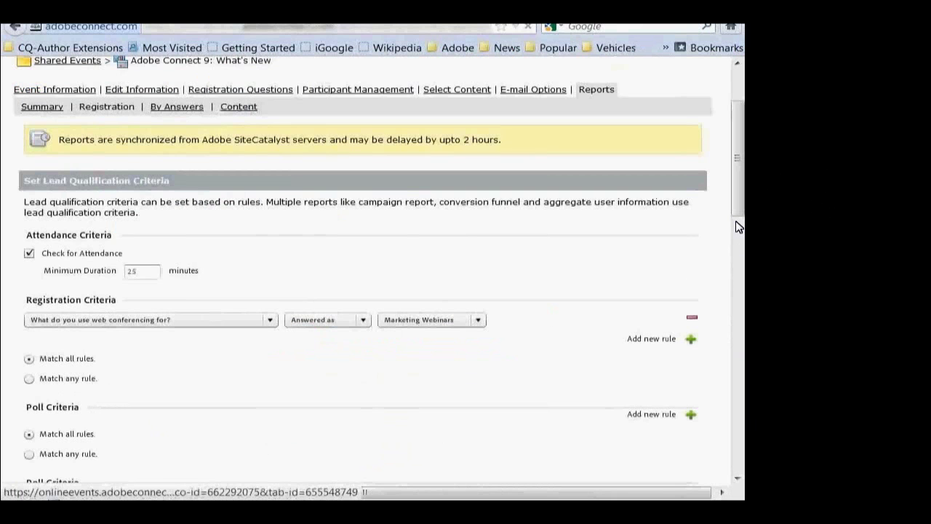
# Open the Content report and view chat and Q&A usage: 37 chats, 238 questions, 121 answered
pyautogui.click(239, 107)
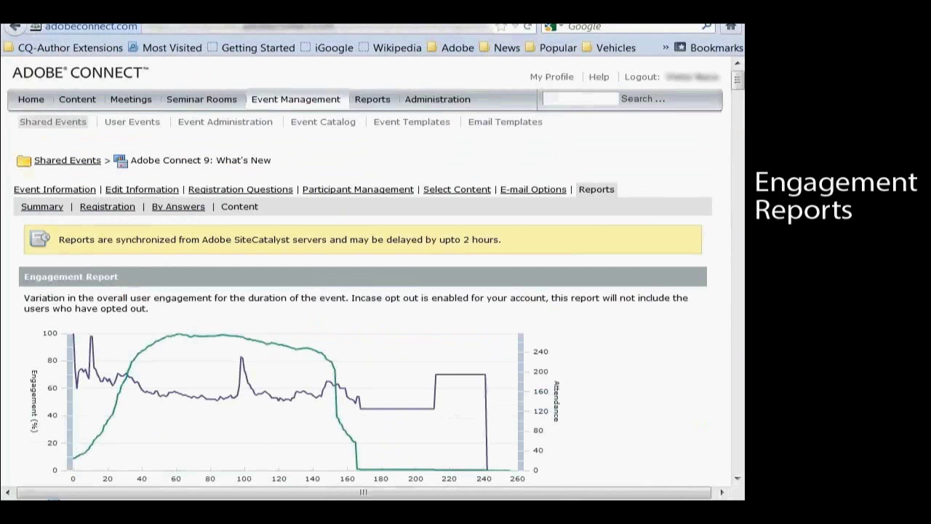
pyautogui.scroll(-2, 238, 111)
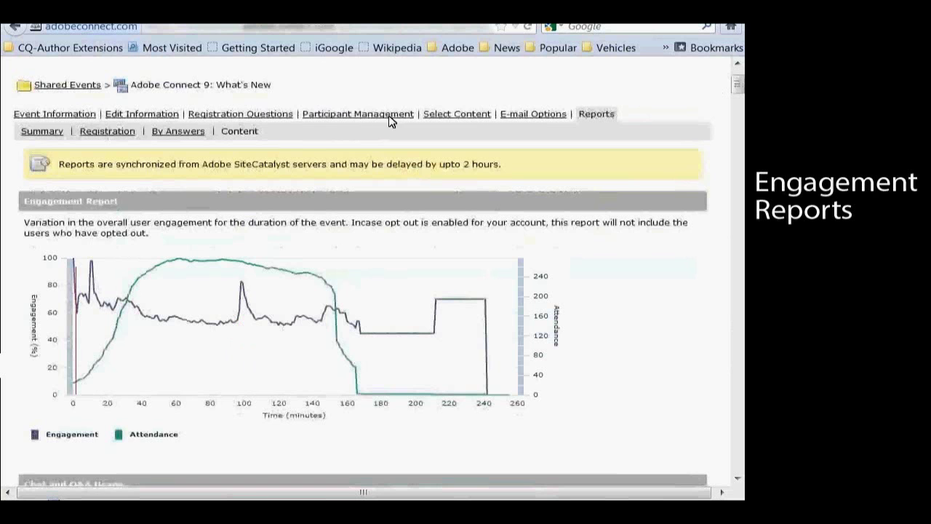
pyautogui.click(740, 455)
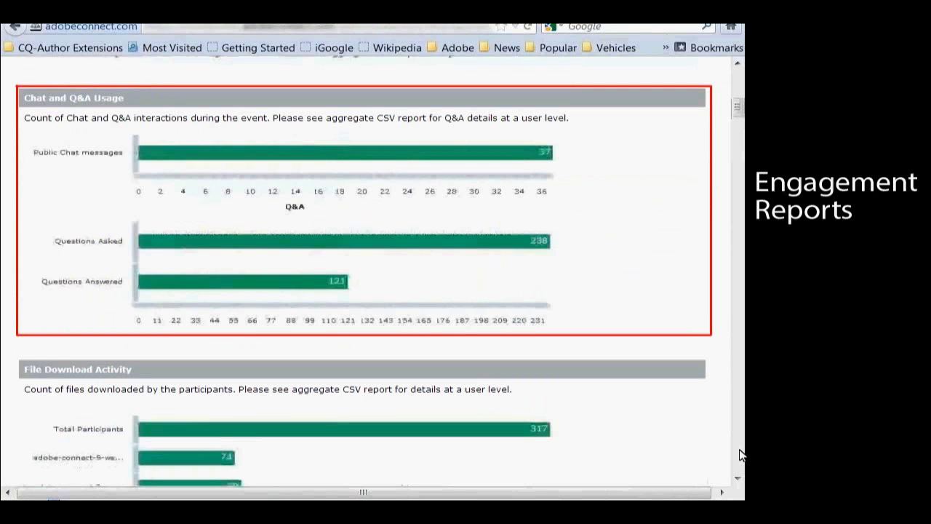
# Scroll to File Download Activity (74, 79, 81) and Poll Activity (29 and 206 responses)
pyautogui.scroll(-5, 740, 455)
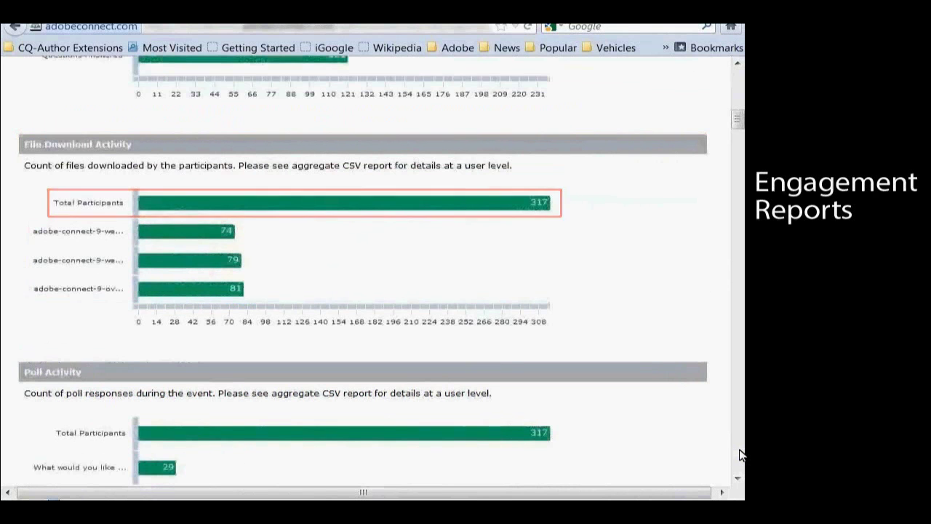
pyautogui.scroll(-5, 736, 451)
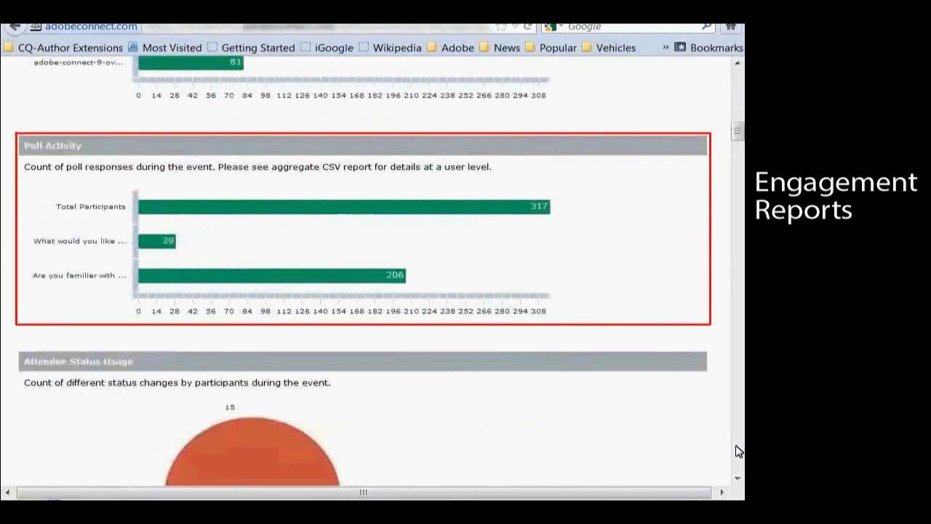